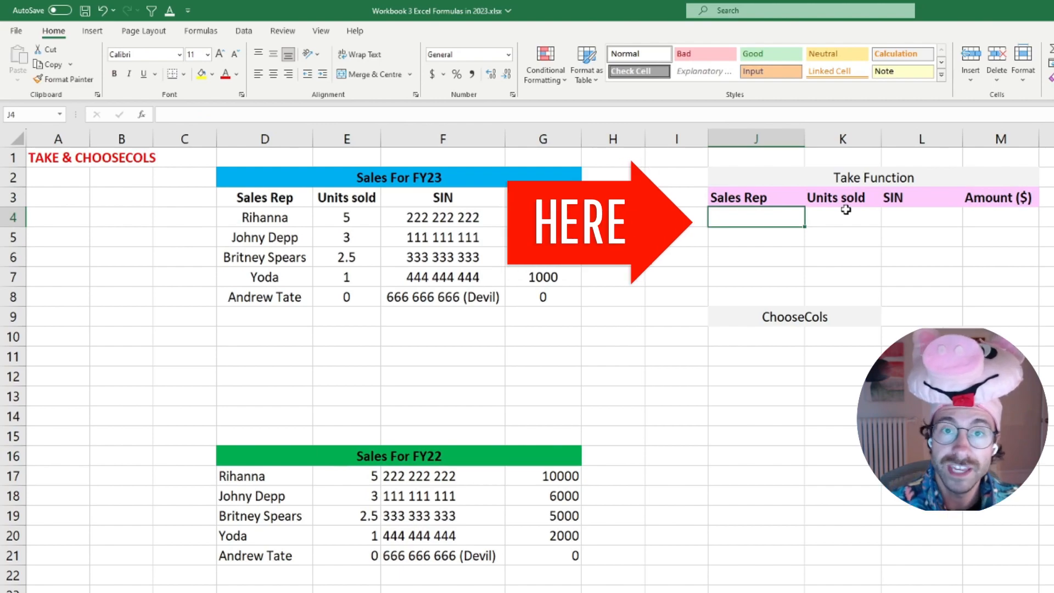
Enter a TAKE formula in J4 that returns the first 3 rows and 4 columns of D4:G8.
type("=ta")
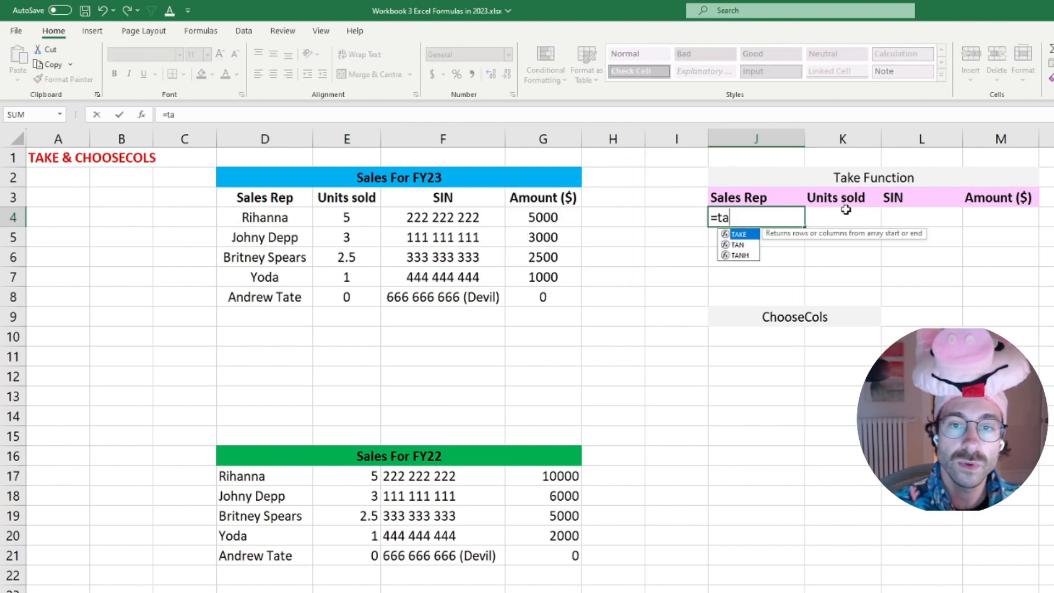
type("ke(")
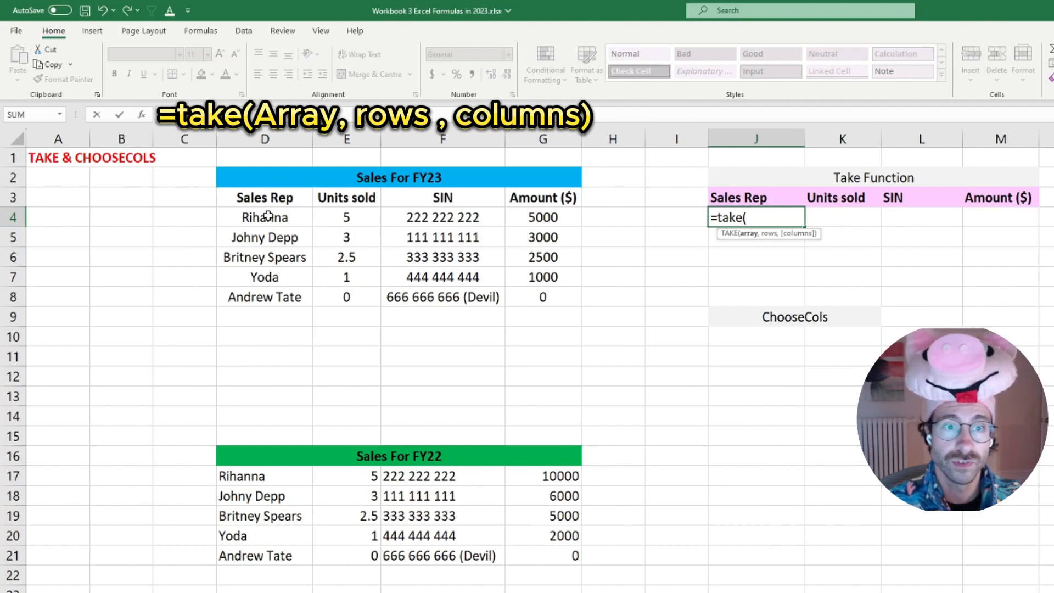
left_click_drag(262, 218, 542, 299)
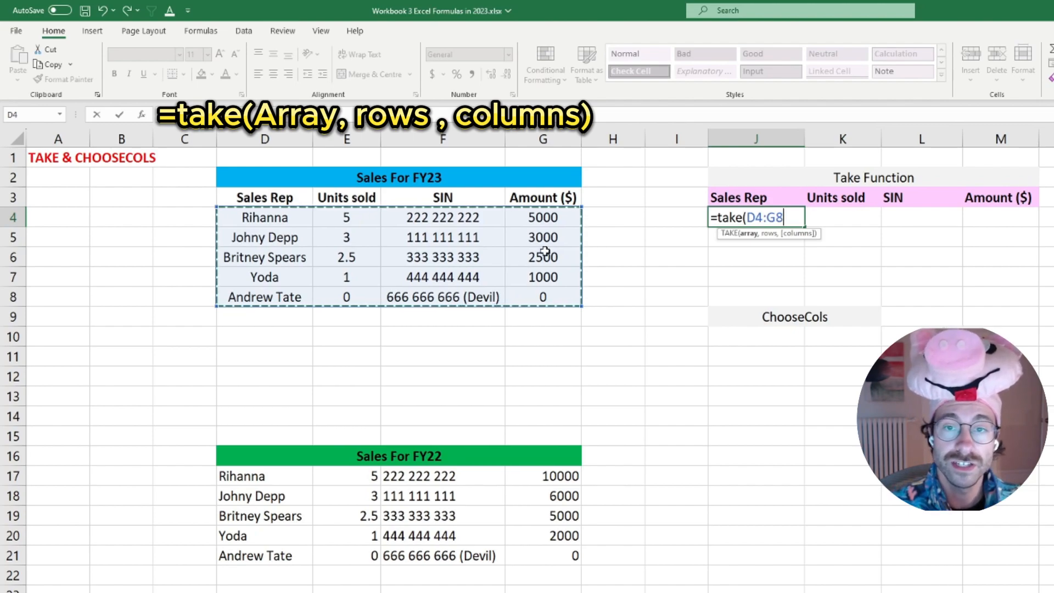
type(",")
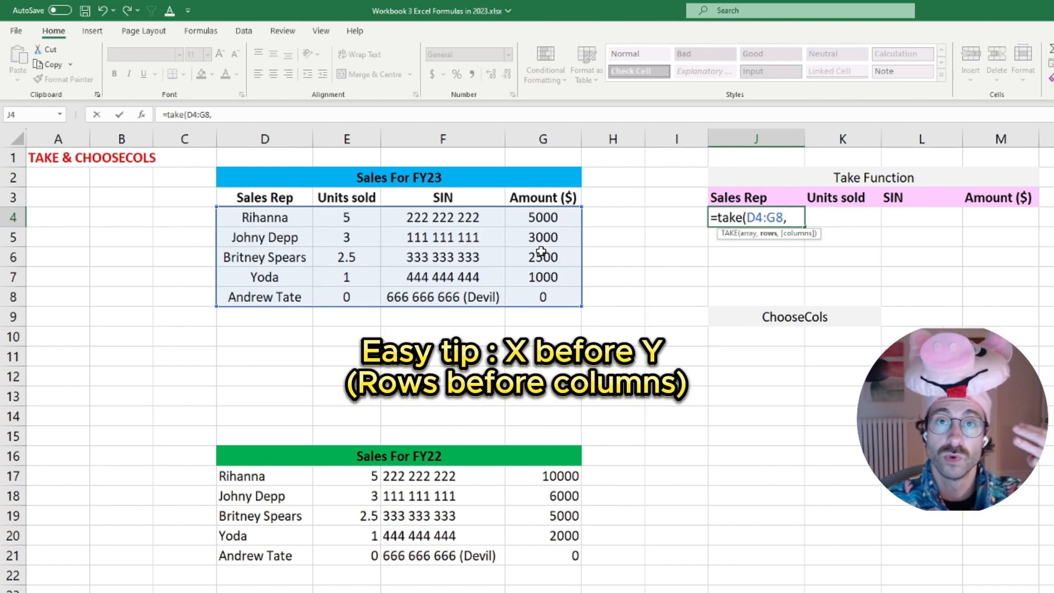
type("3")
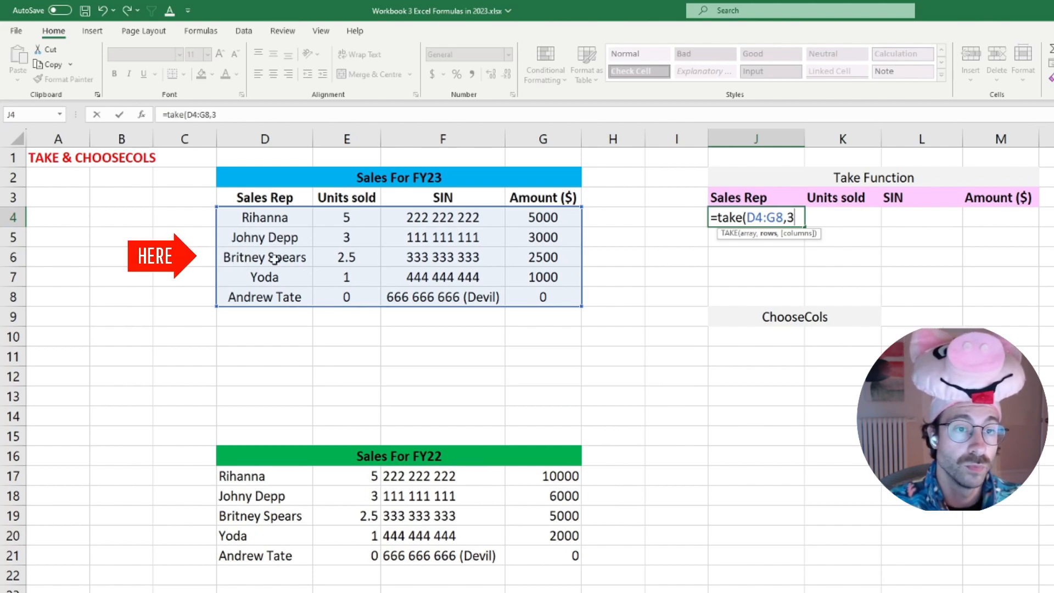
type(",4")
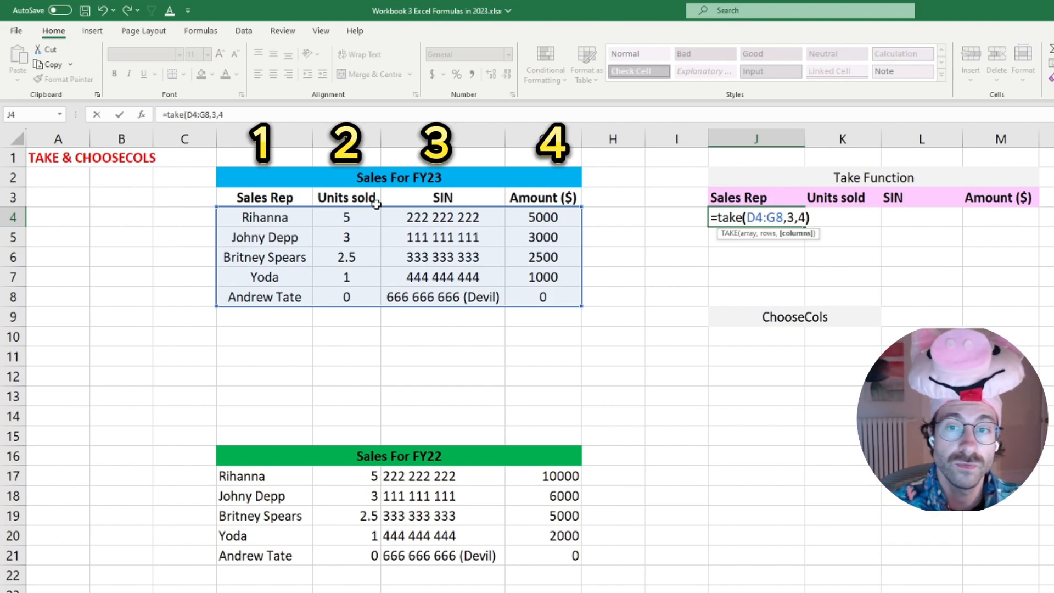
key("Return")
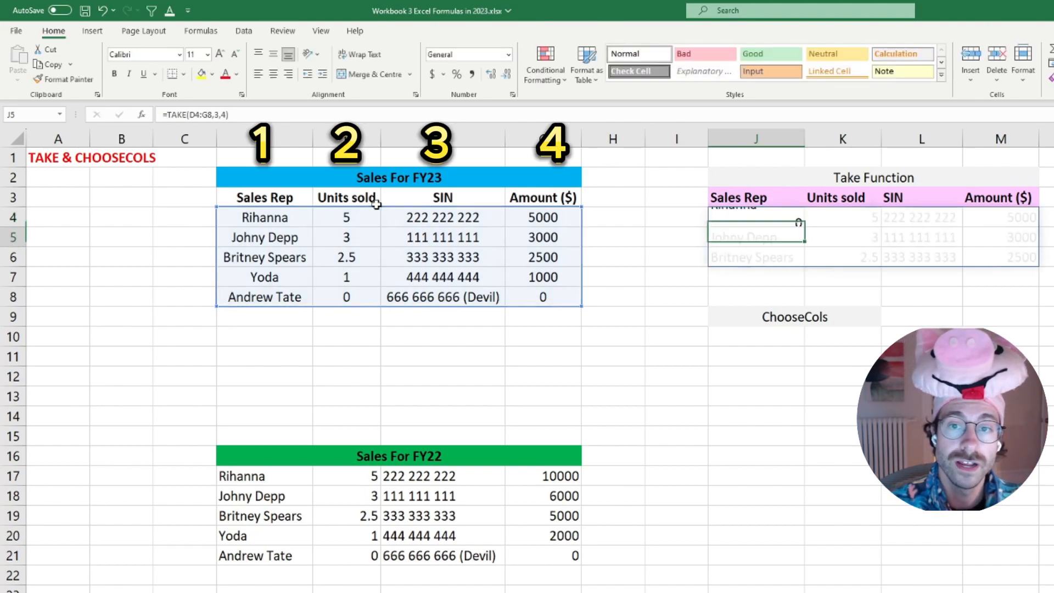
left_click(775, 218)
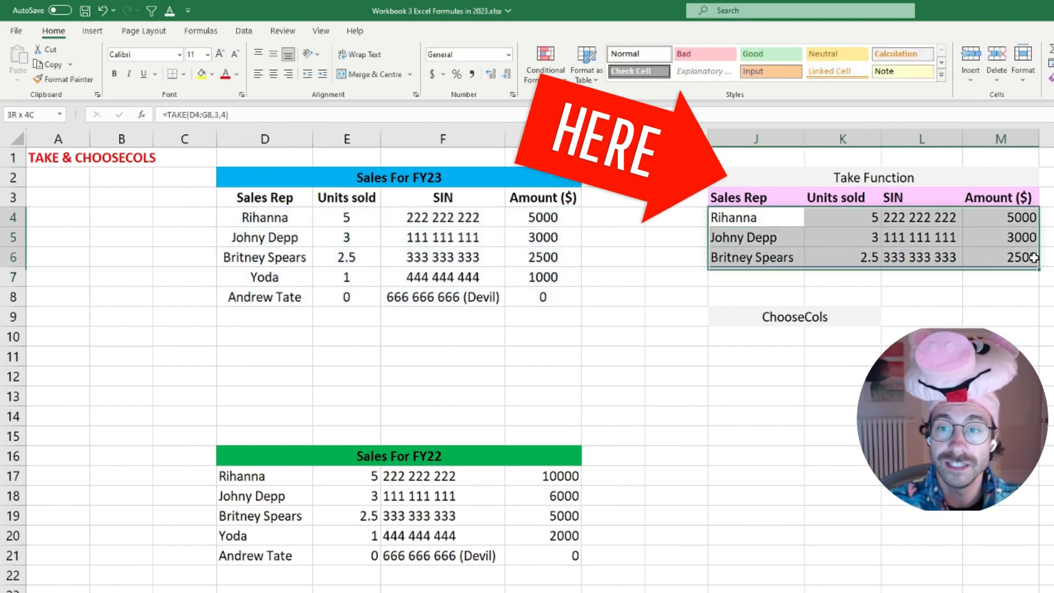
Try the TAKE formula in J4 with 2 rows and 3 columns.
left_click(753, 219)
left_click(219, 114)
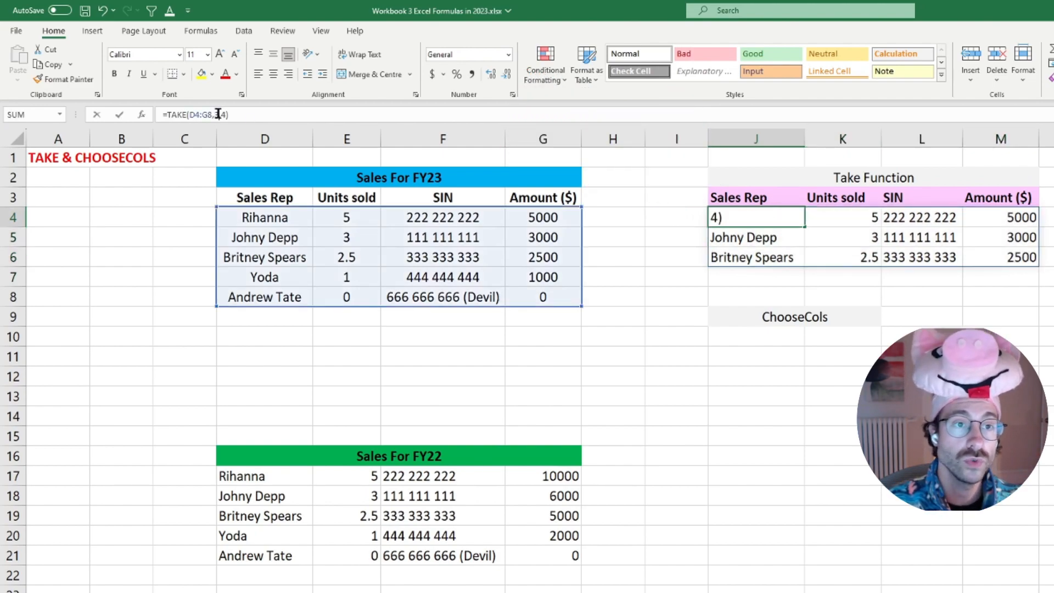
type(",2")
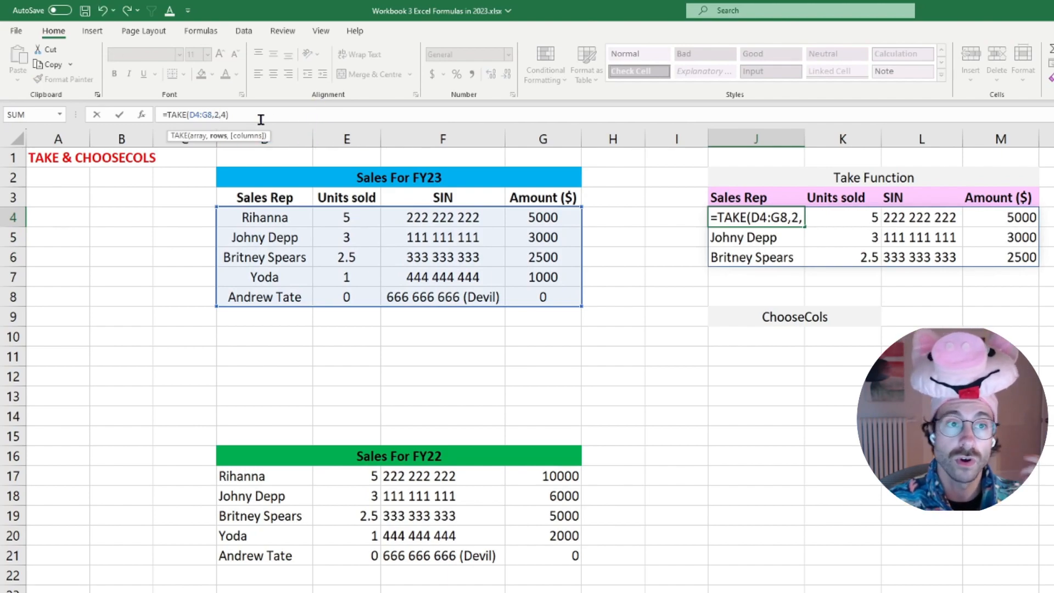
left_click(225, 114)
key("BackSpace")
type("3")
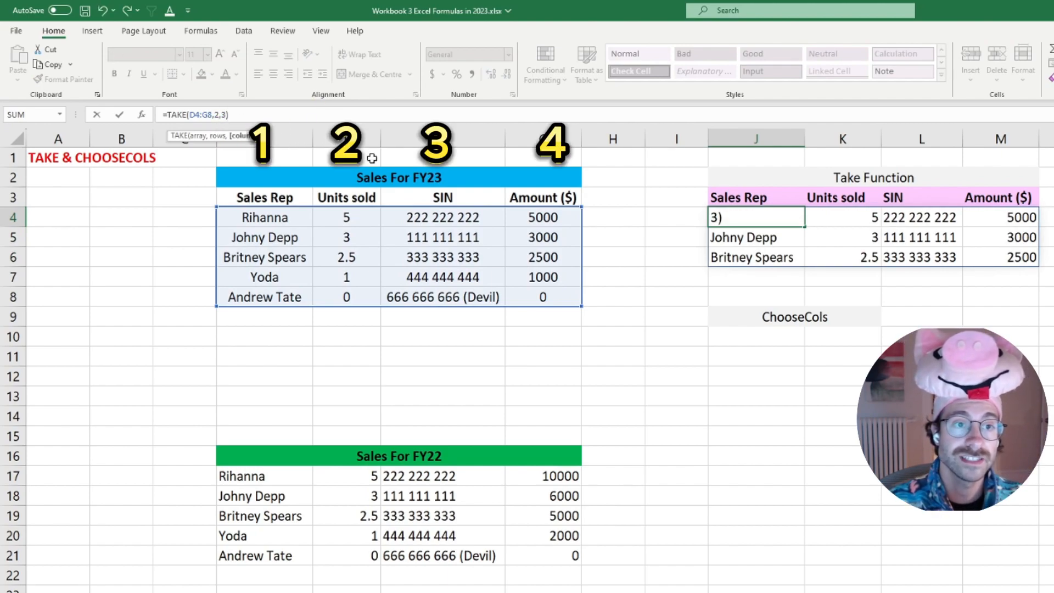
key("Return")
Select the TAKE output with its headers, dismiss the quick analysis options, and undo the last formula edit.
left_click_drag(758, 199, 944, 249)
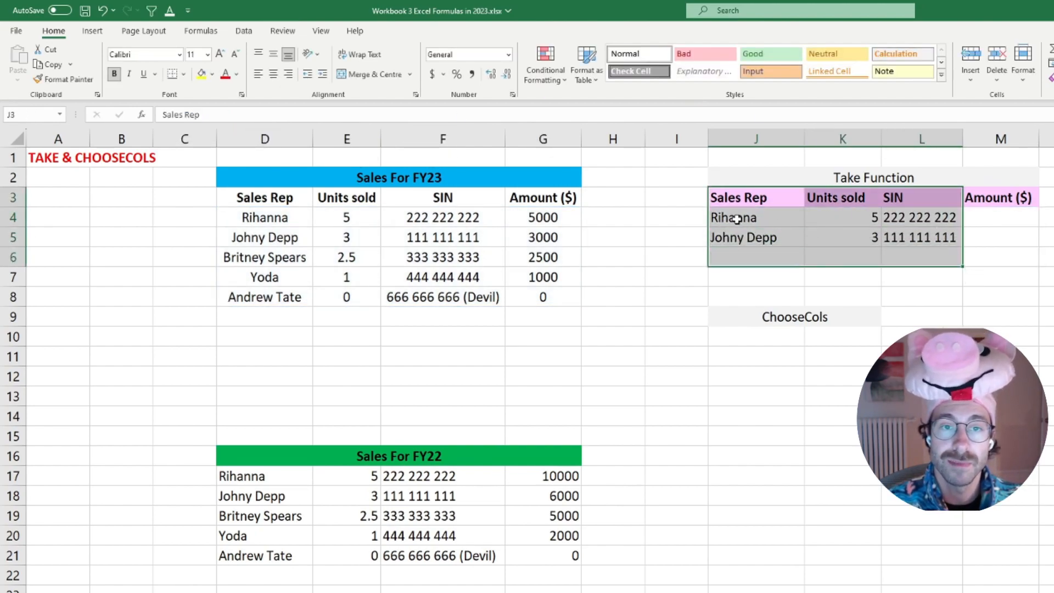
key("ctrl+q")
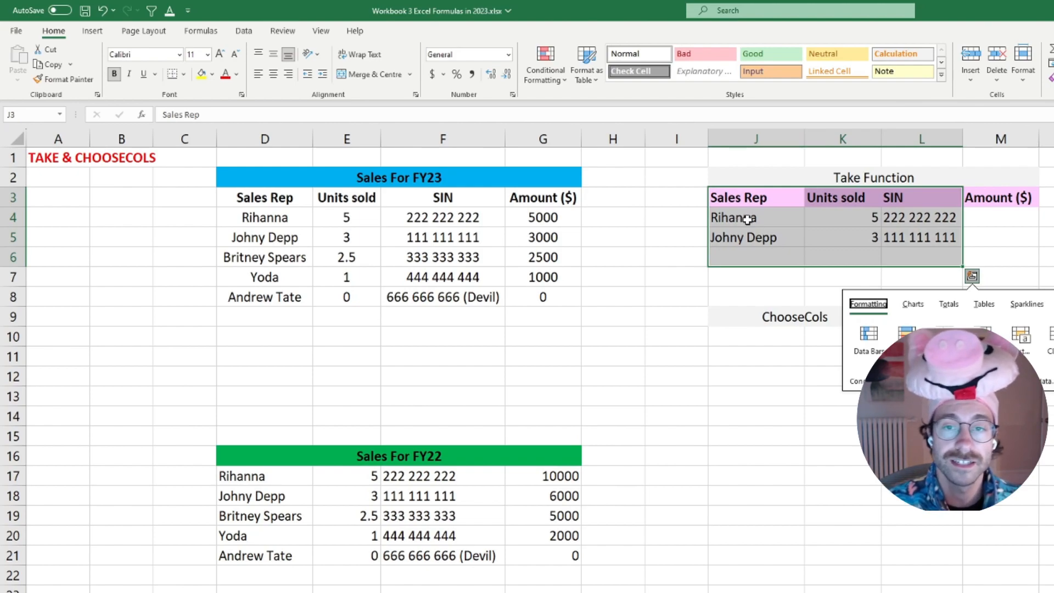
left_click(758, 219)
key("ctrl+z")
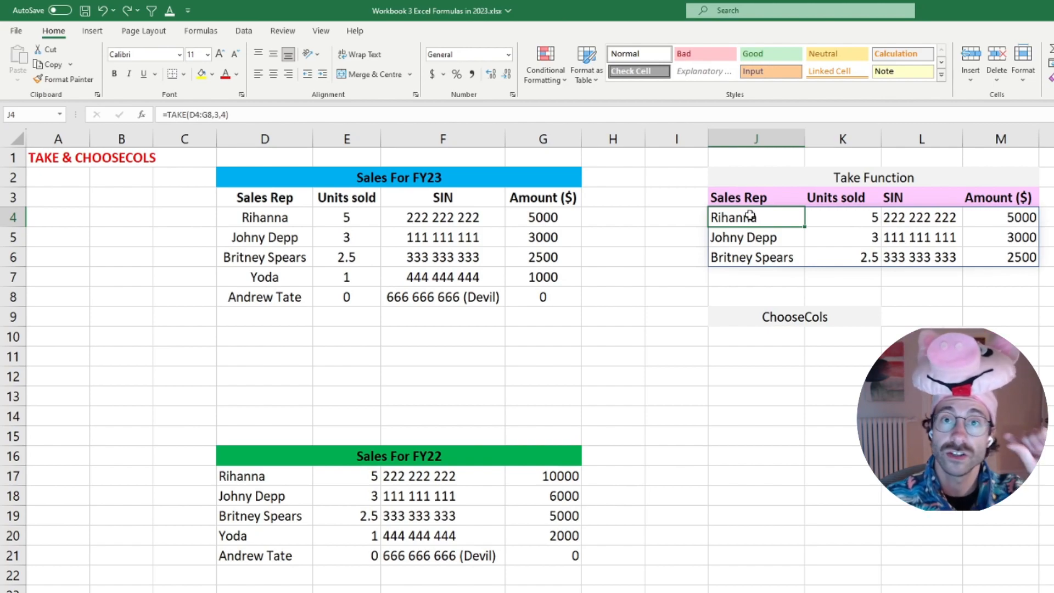
Change the TAKE formula's rows argument to -3 and compare the output with the bottom rows of the FY23 table.
left_click(214, 115)
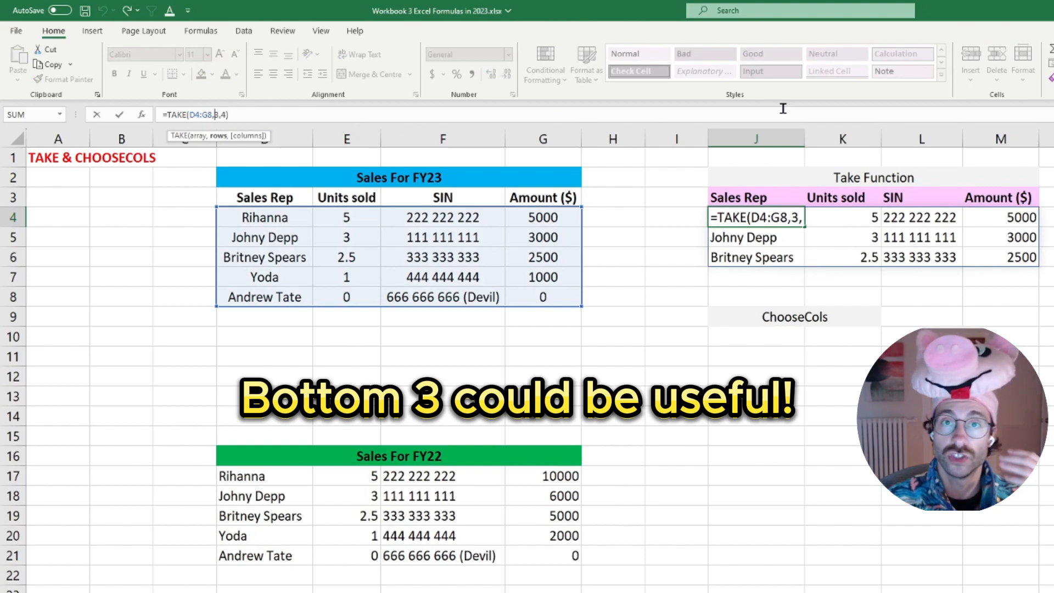
type("-")
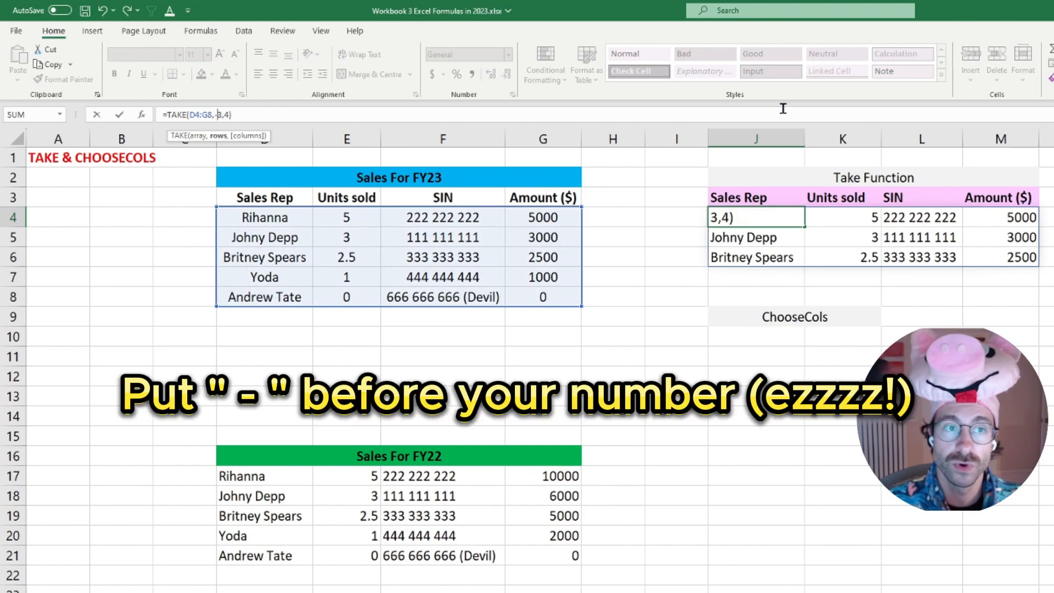
key("Return")
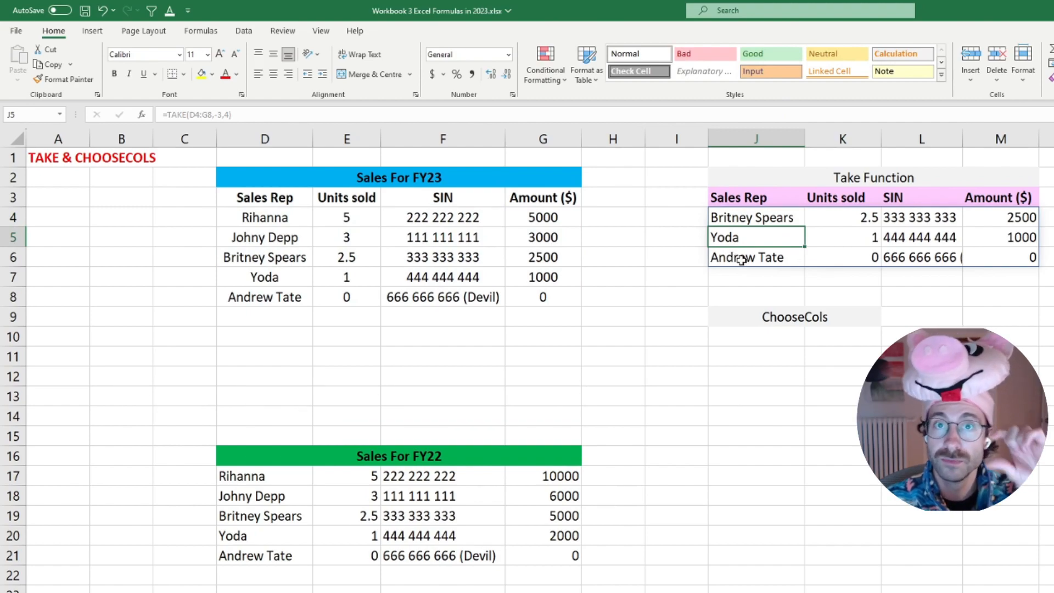
left_click_drag(741, 260, 738, 233)
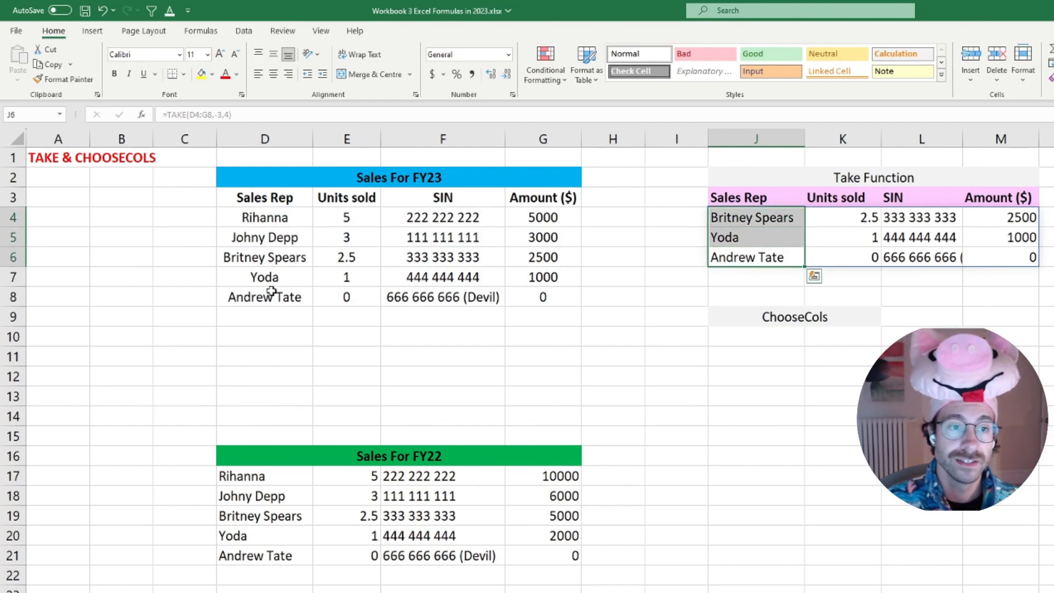
left_click(265, 257)
left_click(278, 297)
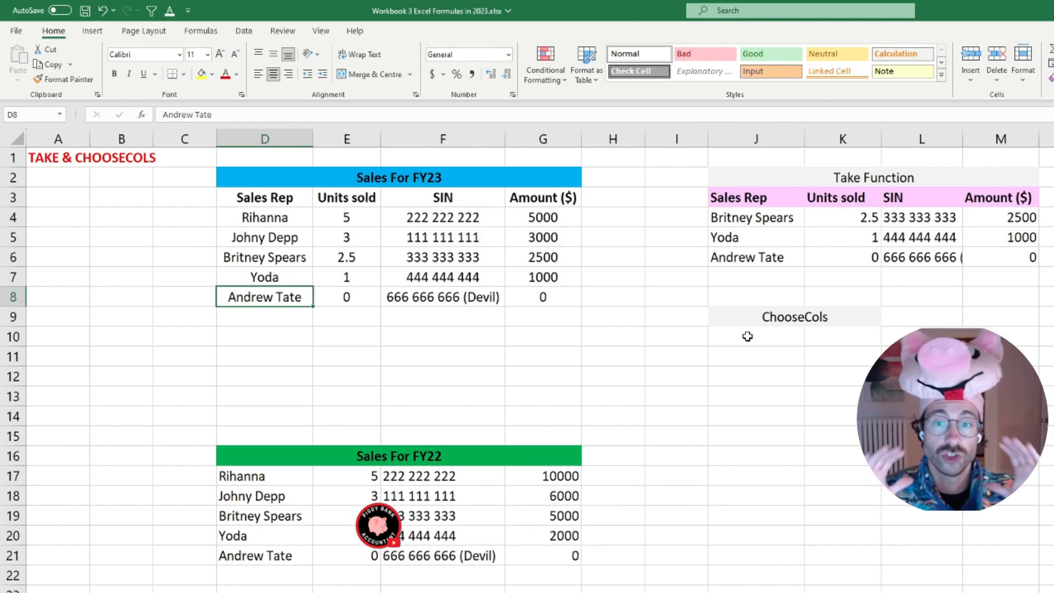
Enter a CHOOSECOLS formula in J10 that returns columns 1 and 4 of the absolute range $D$3:$G$8.
left_click(748, 337)
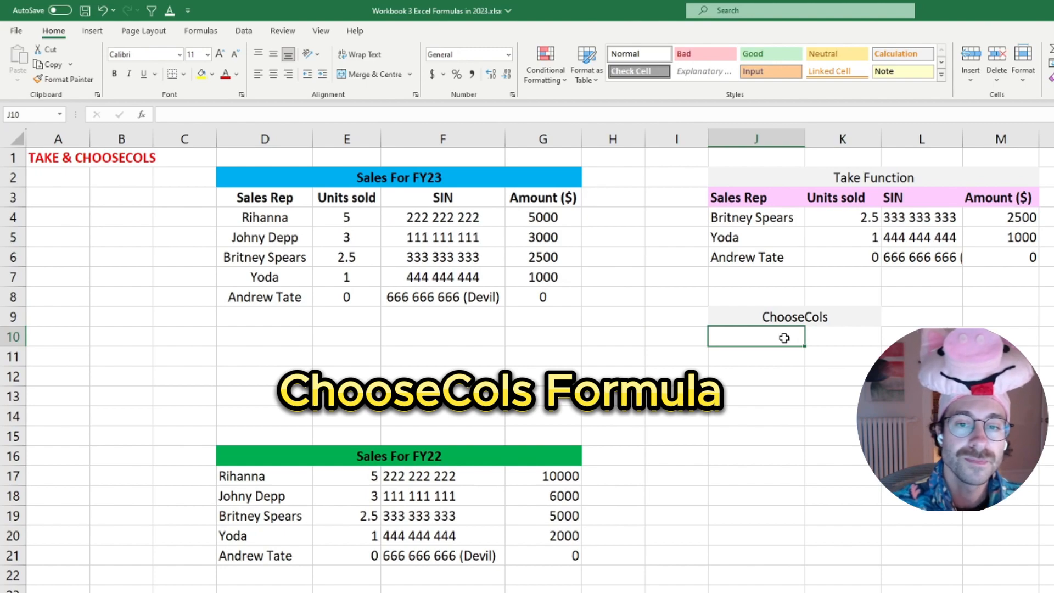
left_click_drag(739, 316, 831, 361)
left_click(753, 333)
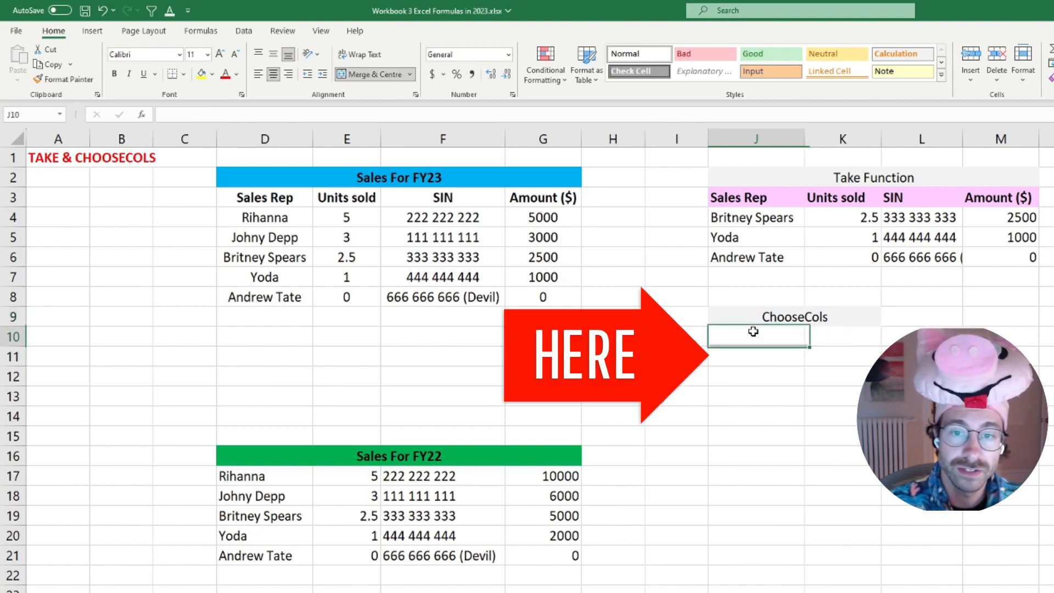
type("=cho")
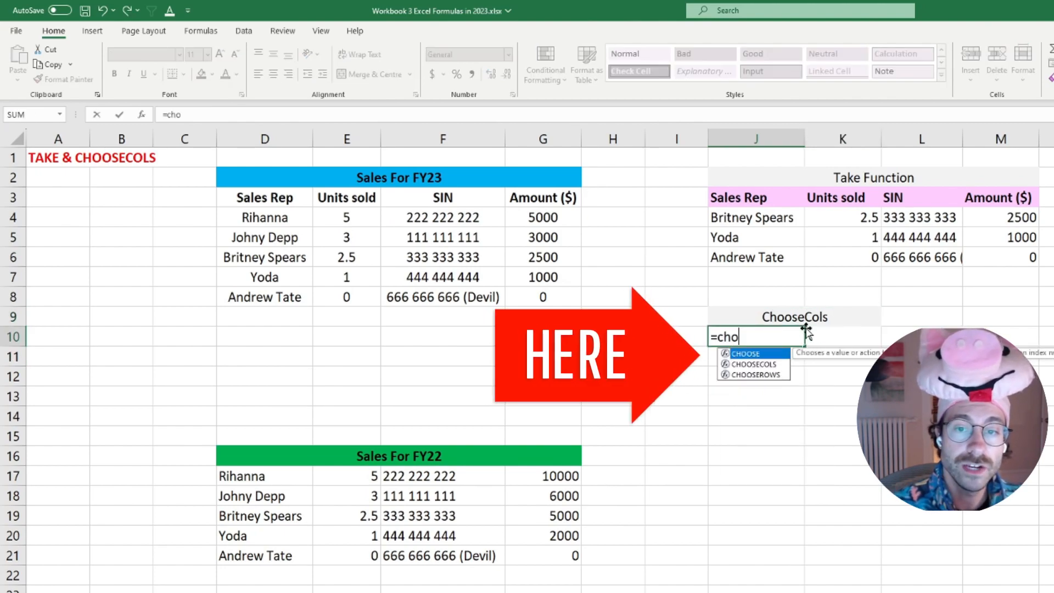
type("osecols(")
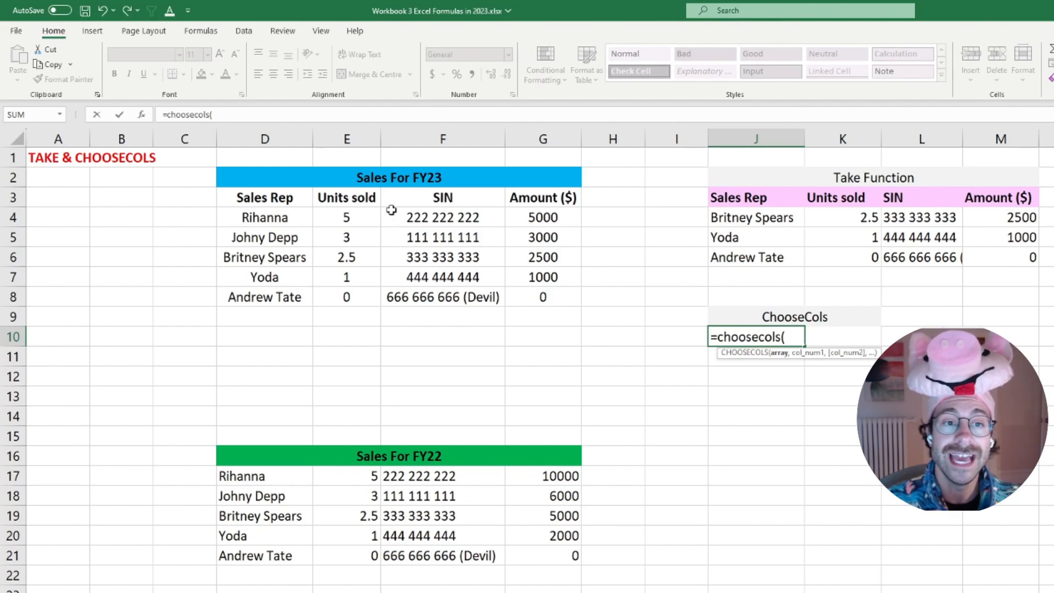
left_click_drag(260, 198, 525, 295)
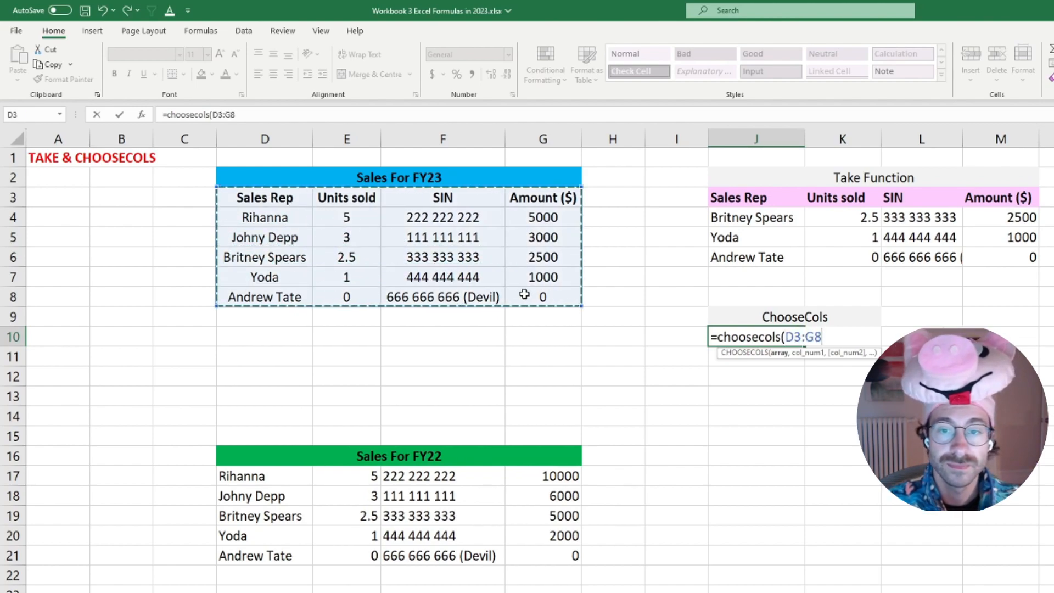
key("F4")
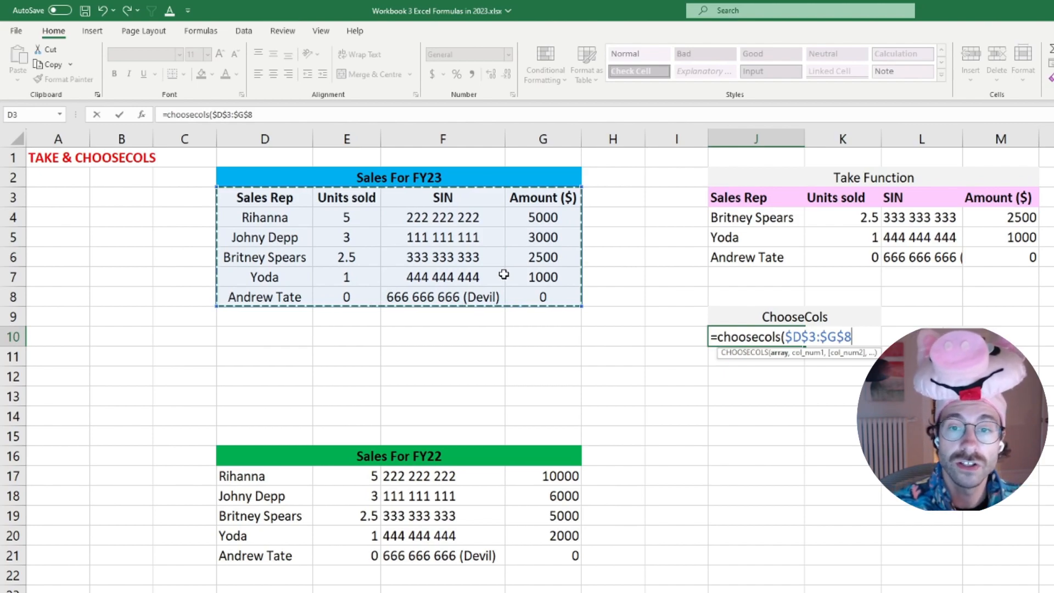
type(",")
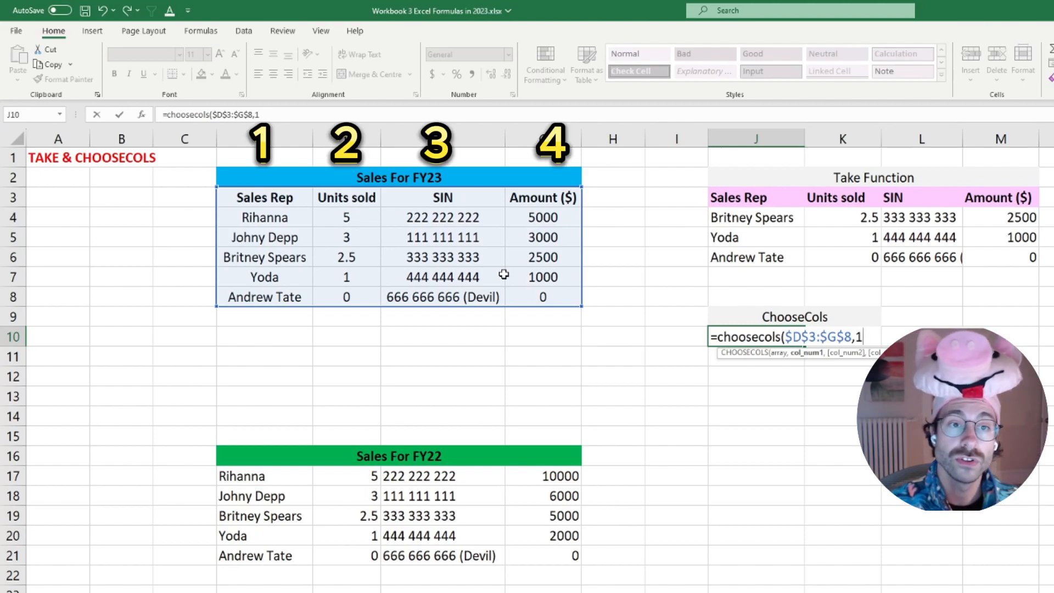
type("1,")
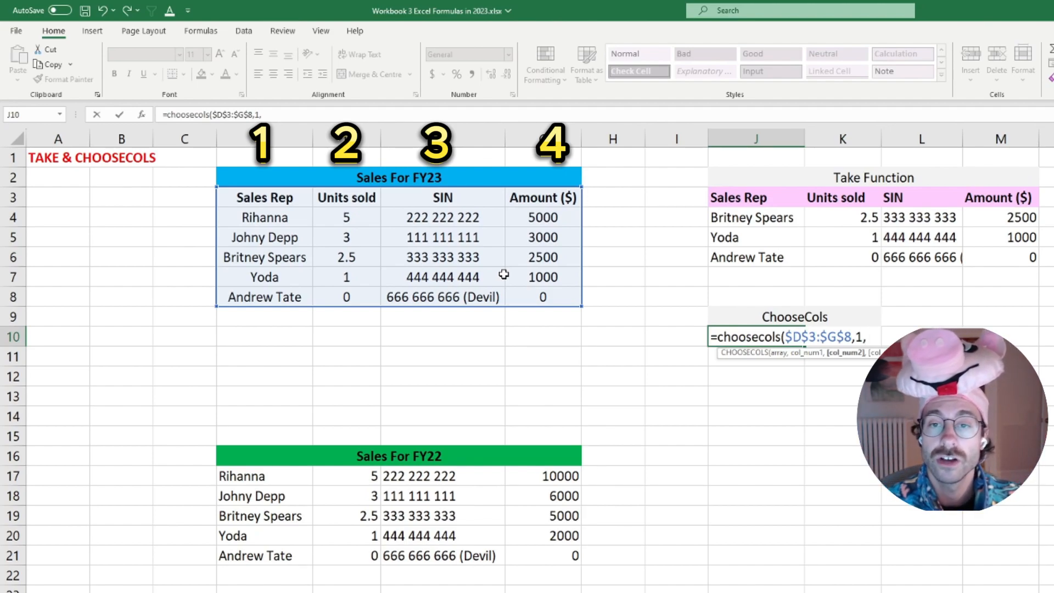
type("4)")
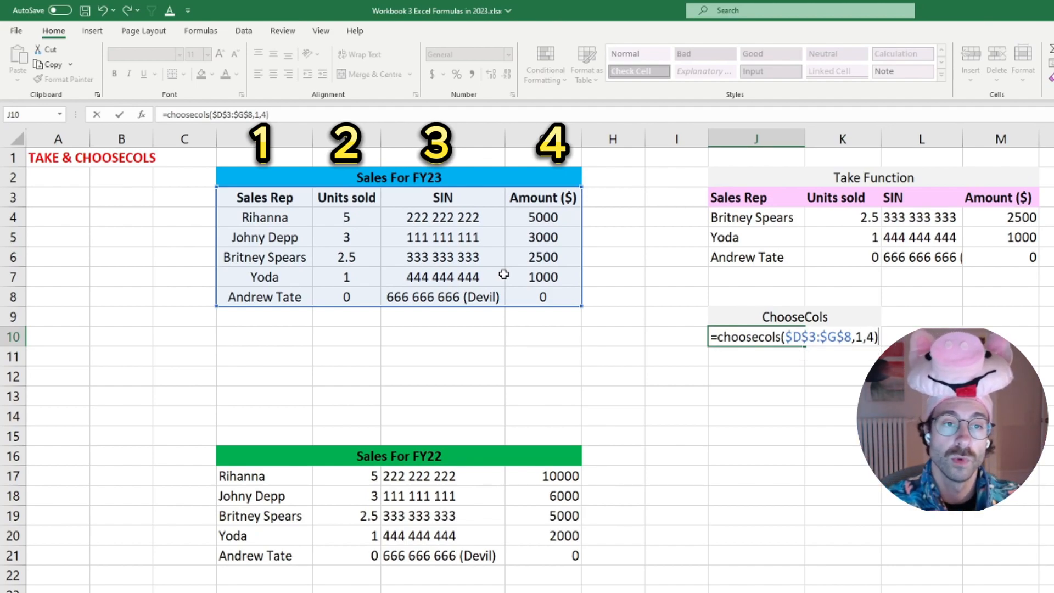
key("Return")
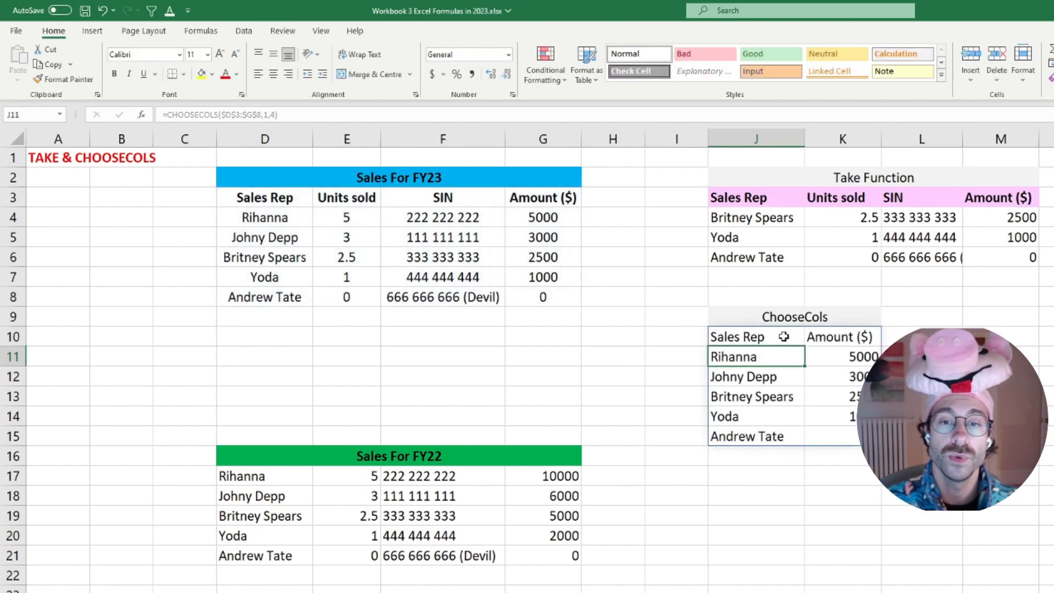
left_click(783, 336)
left_click(852, 336)
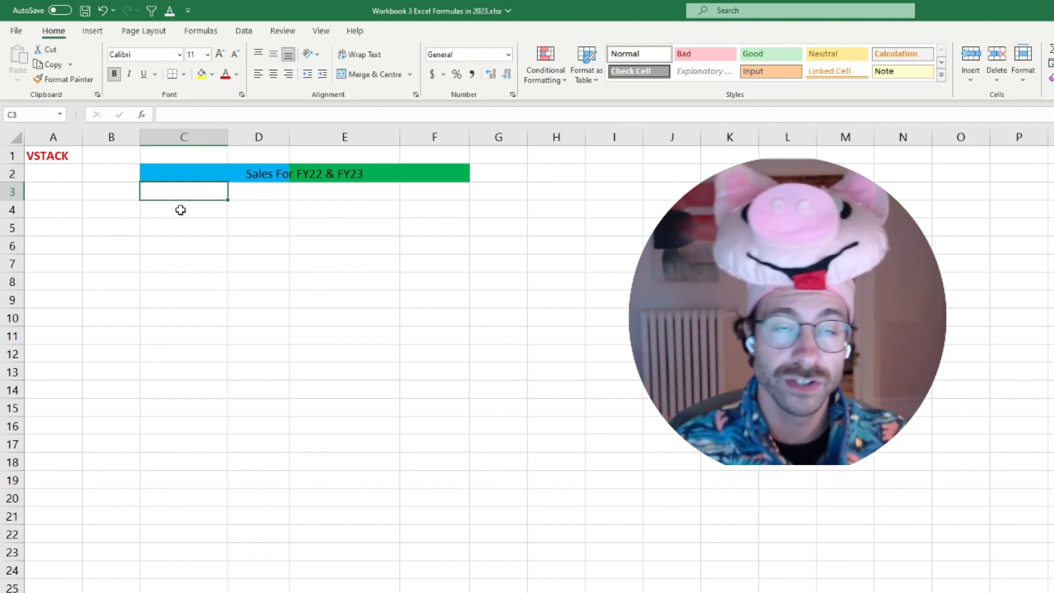
Enter a VSTACK formula in C3 of the VSTACK sheet combining Take!D3:G8 and Take!D17:G21.
type("=vstack(")
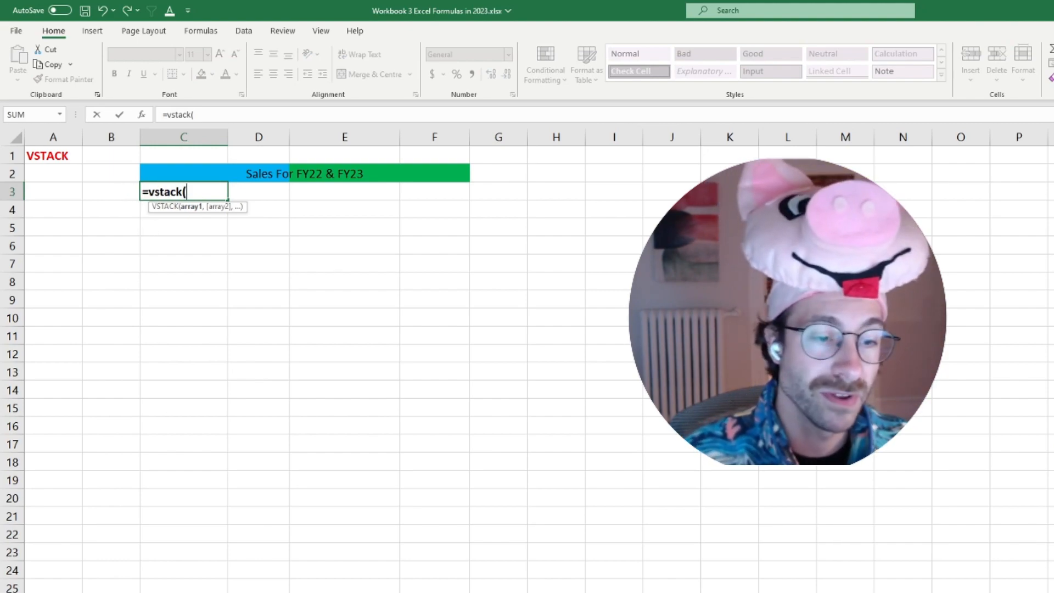
key("ctrl+Page_Up")
left_click(282, 197)
left_click_drag(282, 197, 546, 297)
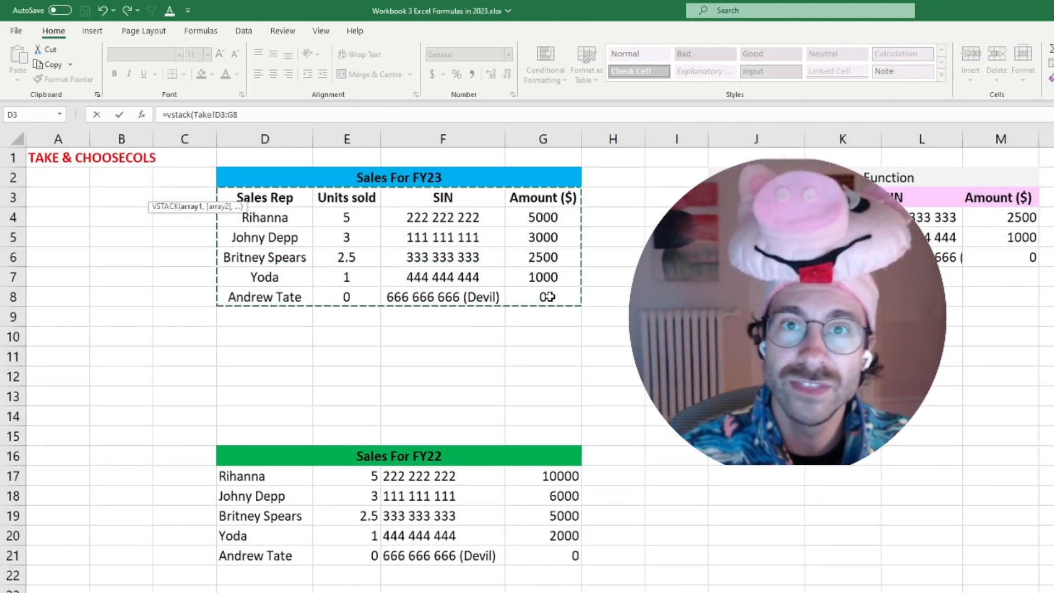
type(",")
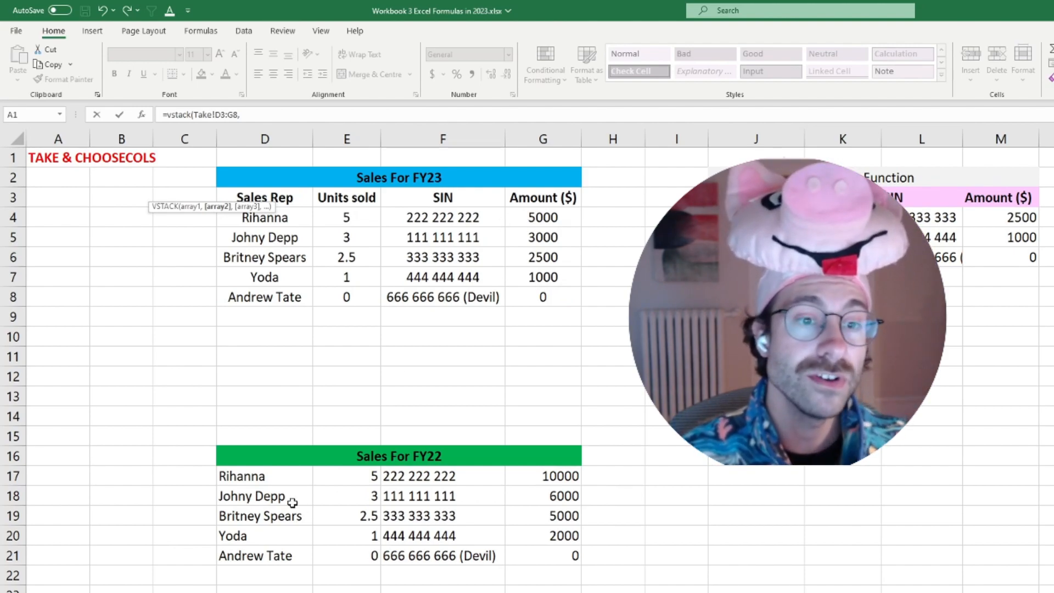
left_click_drag(258, 478, 575, 551)
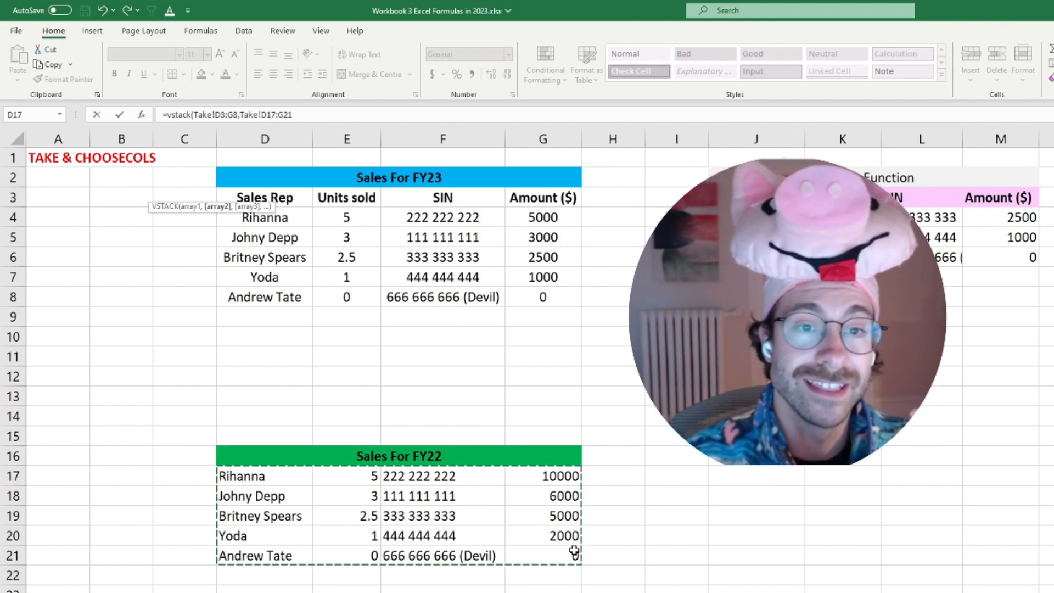
key("Return")
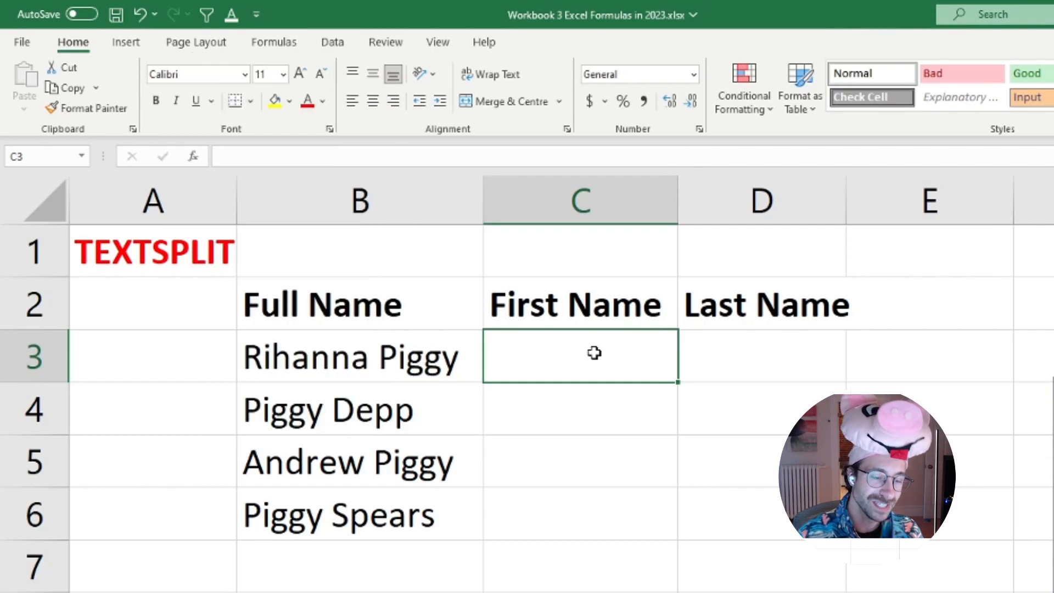
Enter =TEXTSPLIT(B3," ",0,,0) in C3 to split the full name at the space, and fill the formula down to C6.
type("=textsplit(")
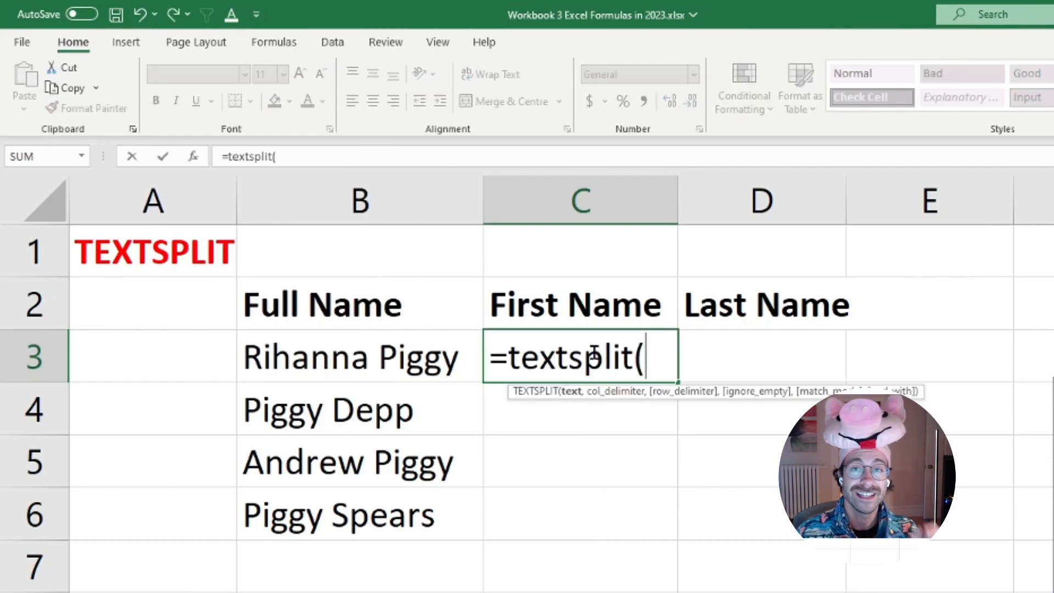
left_click(445, 354)
type(",")
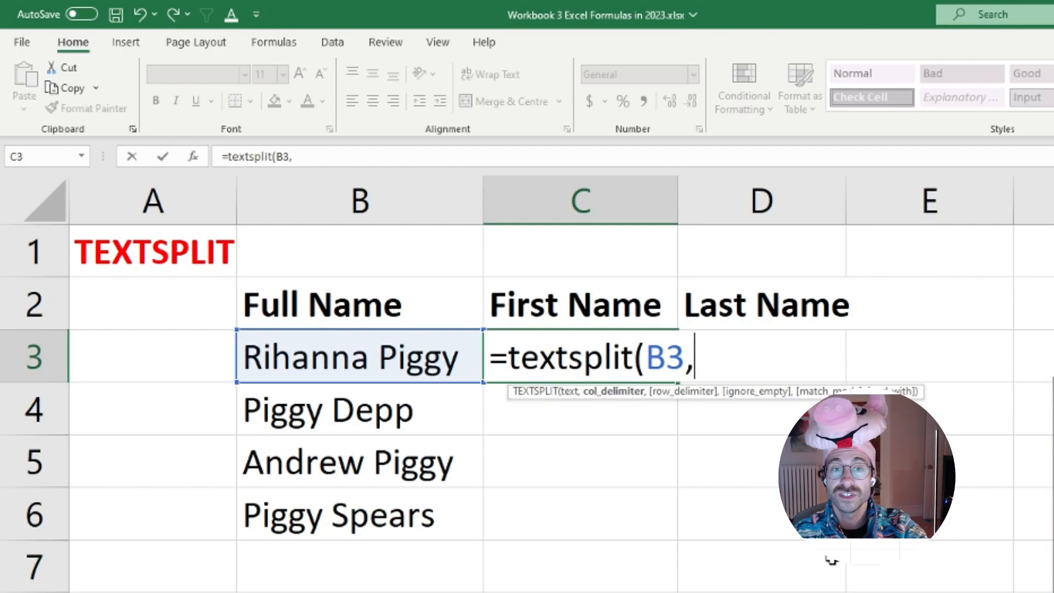
type("\"")
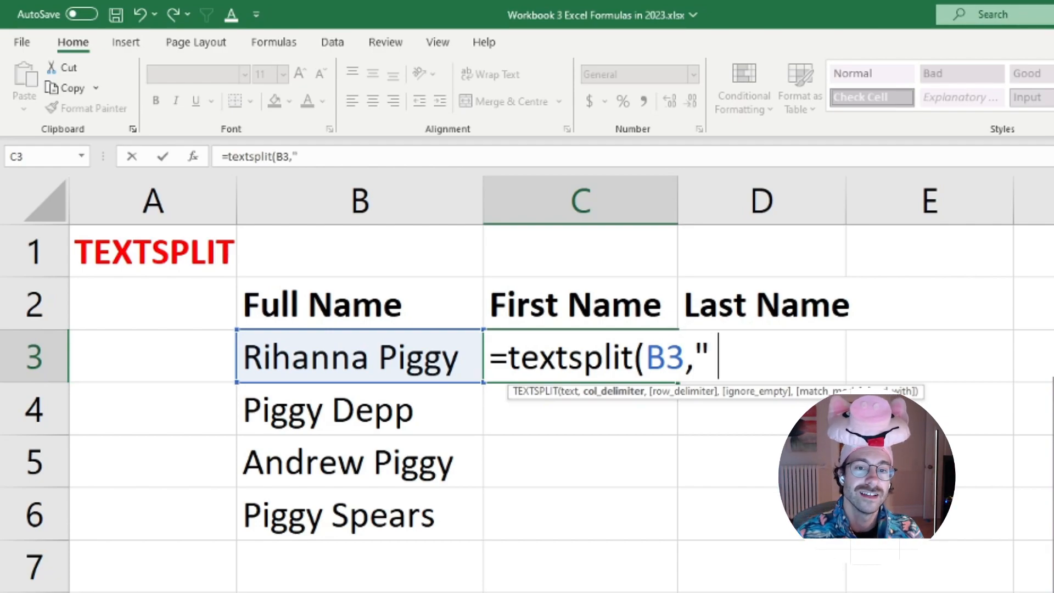
type(" \"")
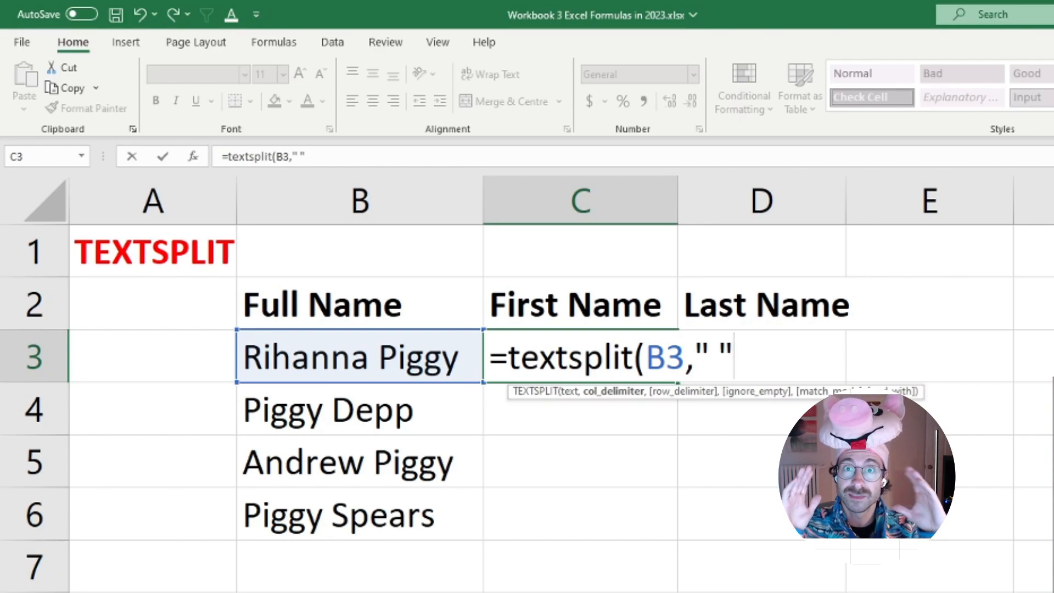
type(",")
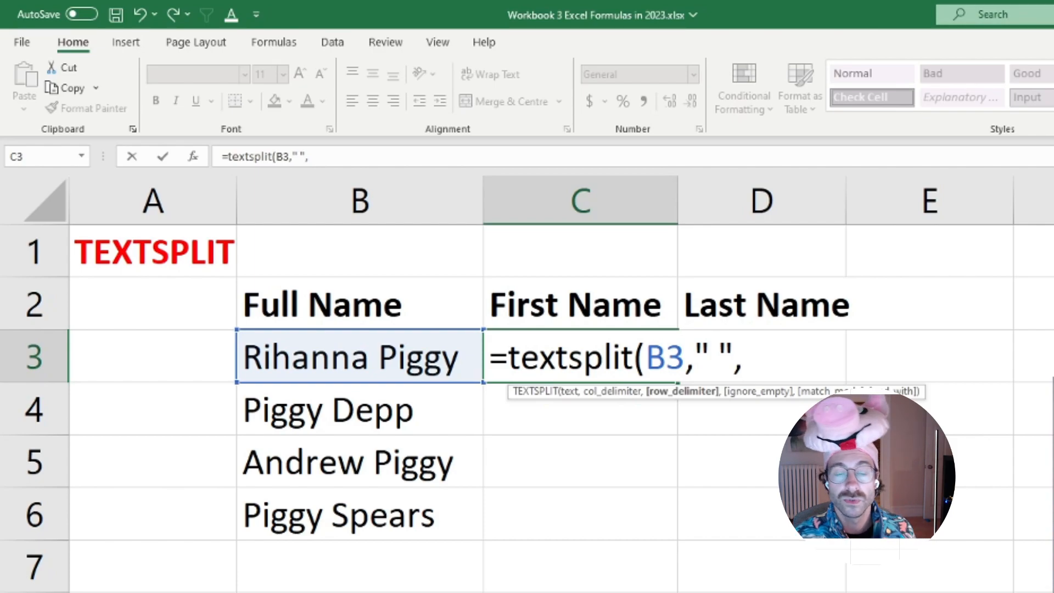
type("0,")
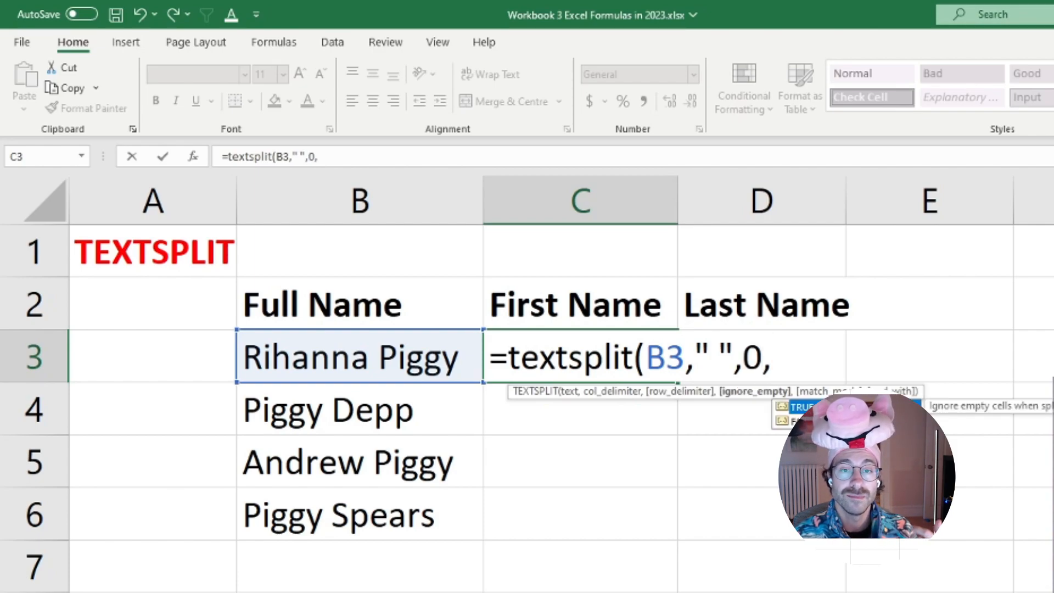
type(",")
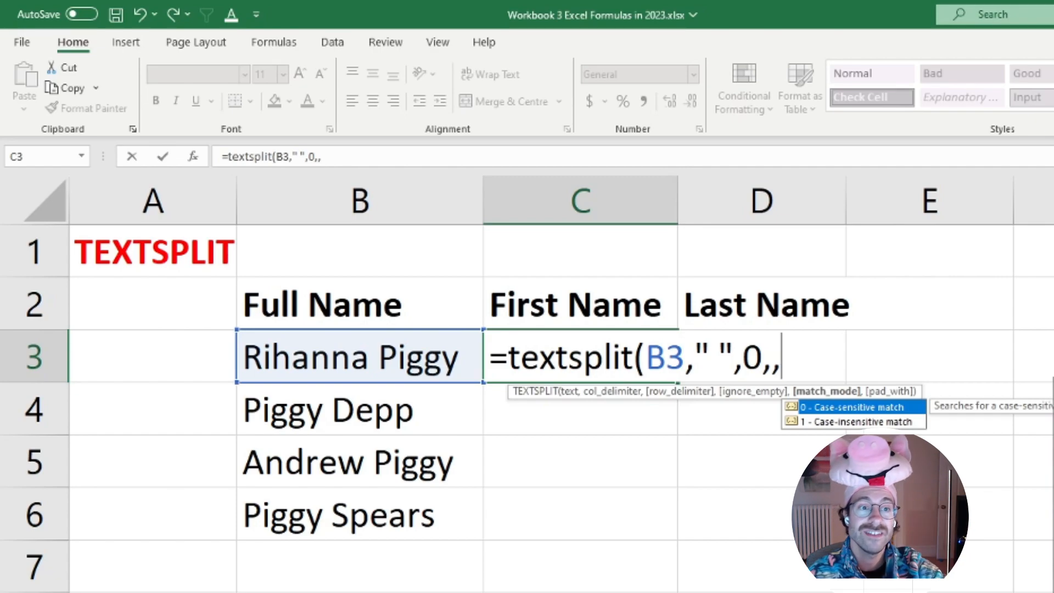
type("0)")
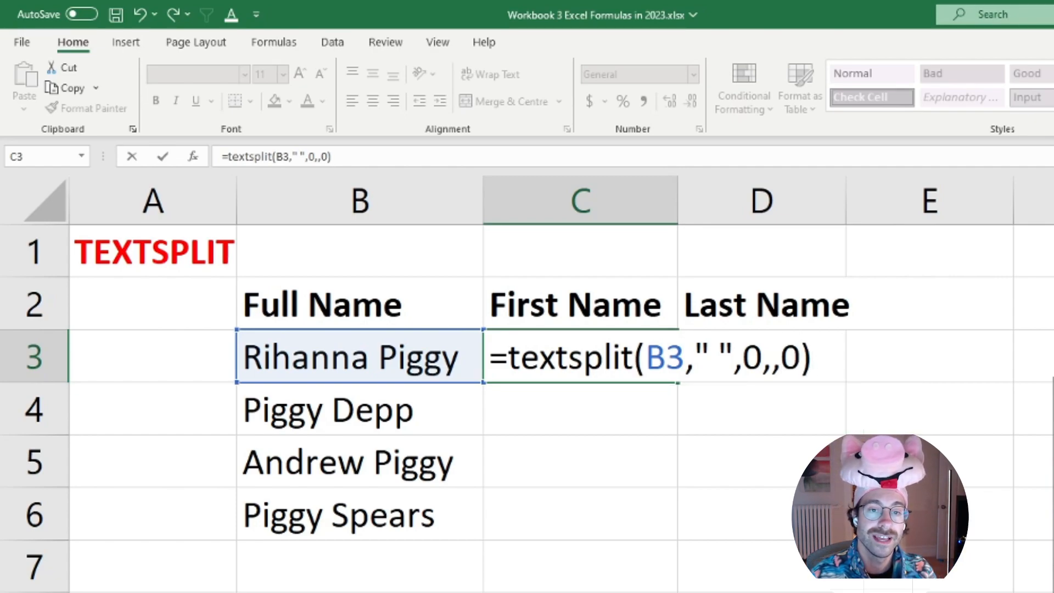
key("Return")
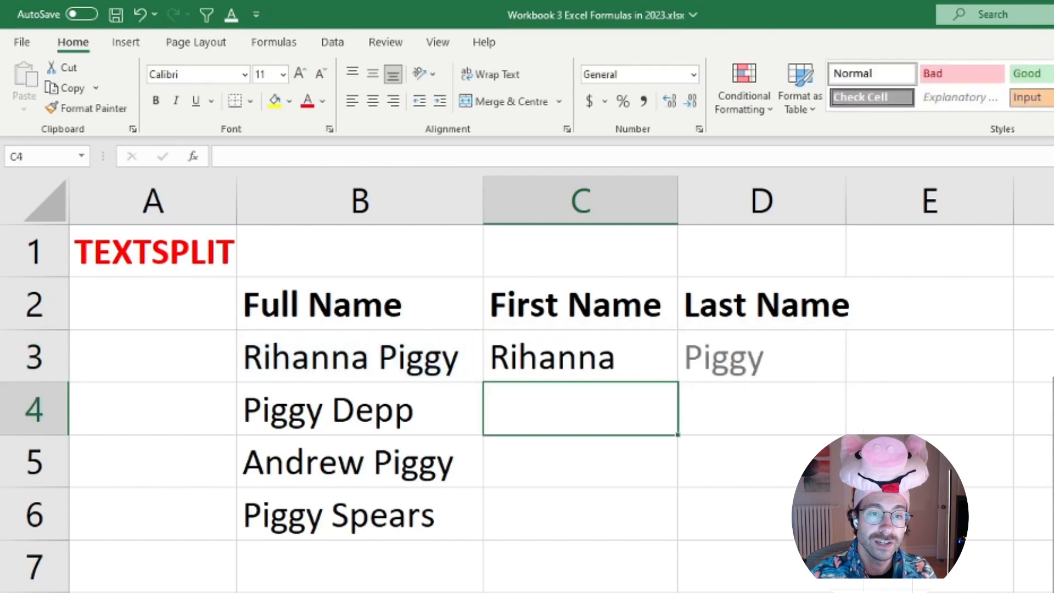
left_click(652, 373)
left_click_drag(678, 381, 679, 533)
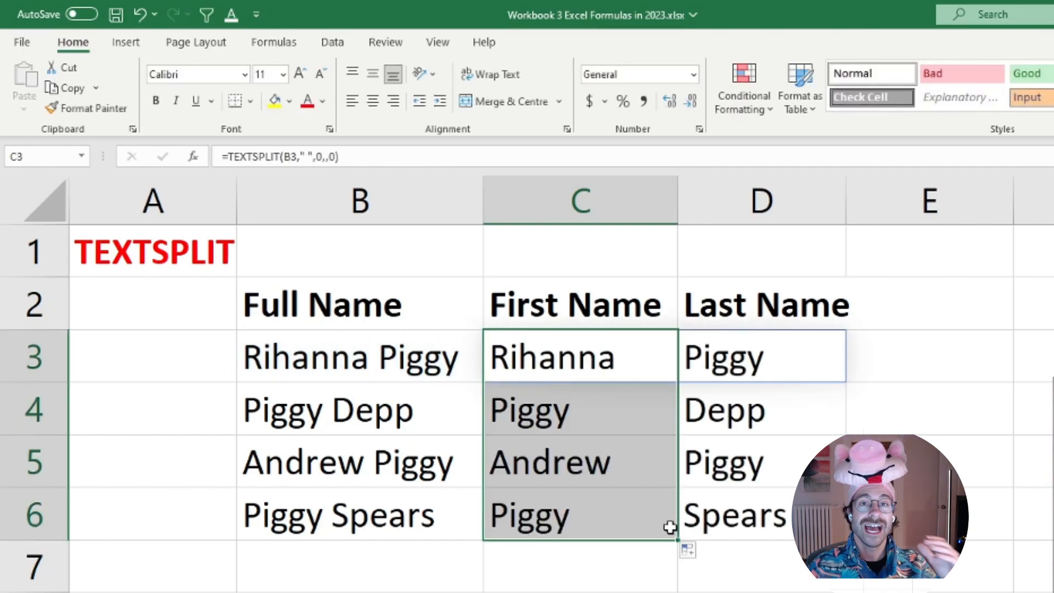